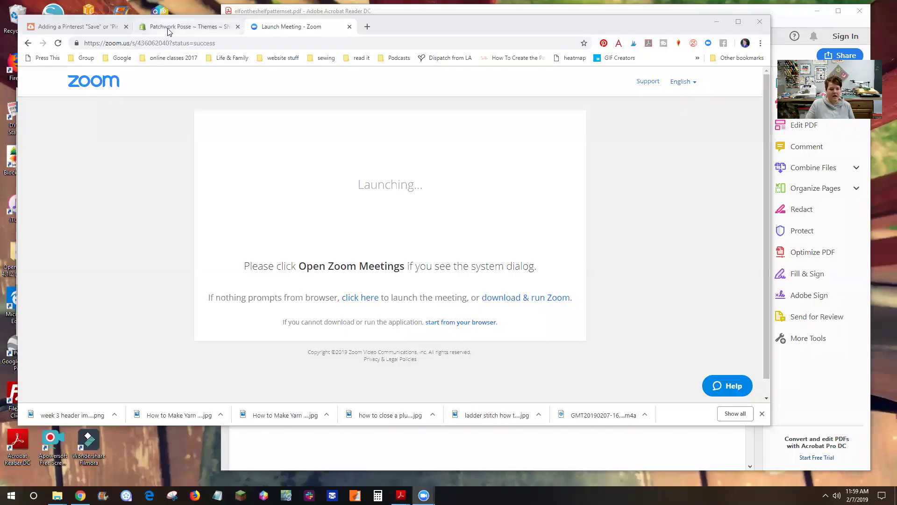
# Glance at the live Simple theme's customizer, then open its code via Actions > Edit code
pyautogui.click(170, 28)
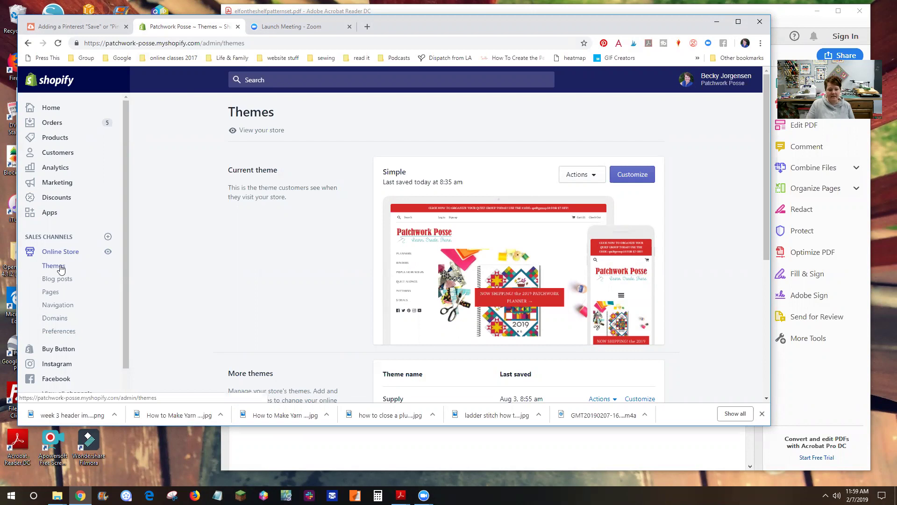
pyautogui.click(630, 179)
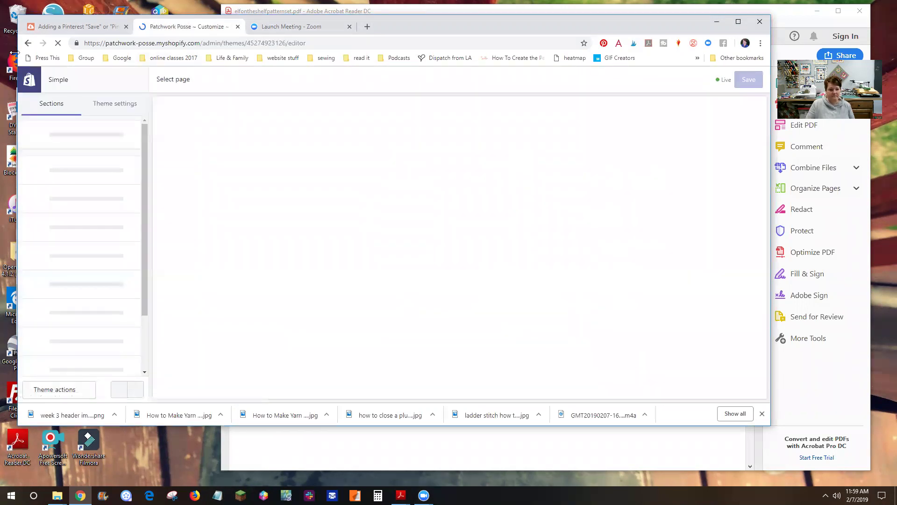
pyautogui.click(28, 44)
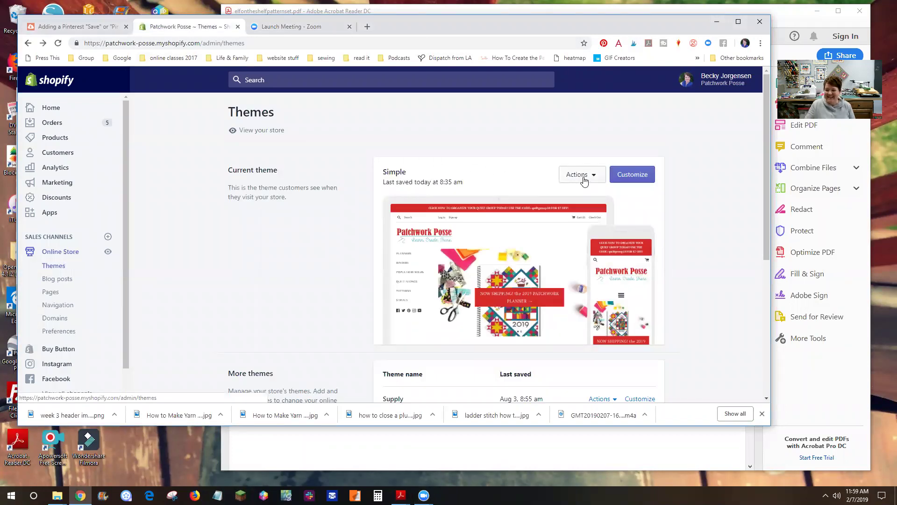
pyautogui.click(584, 181)
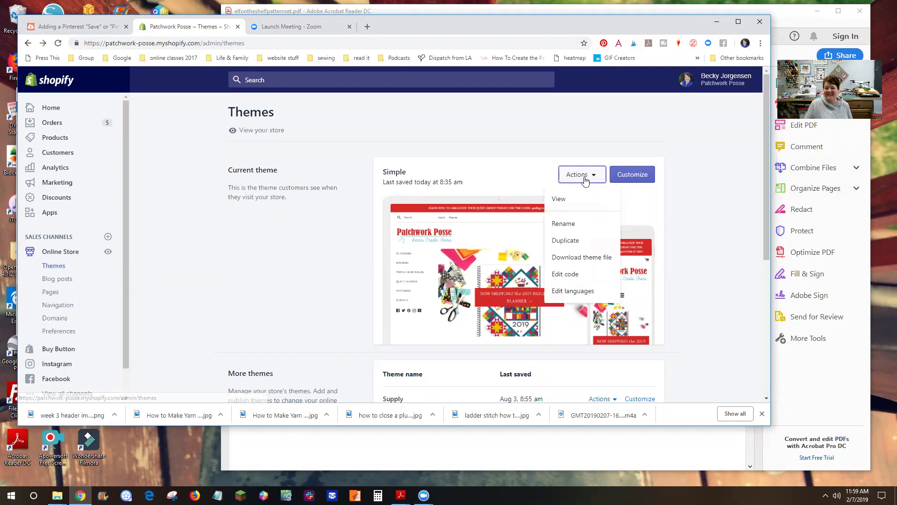
pyautogui.click(567, 274)
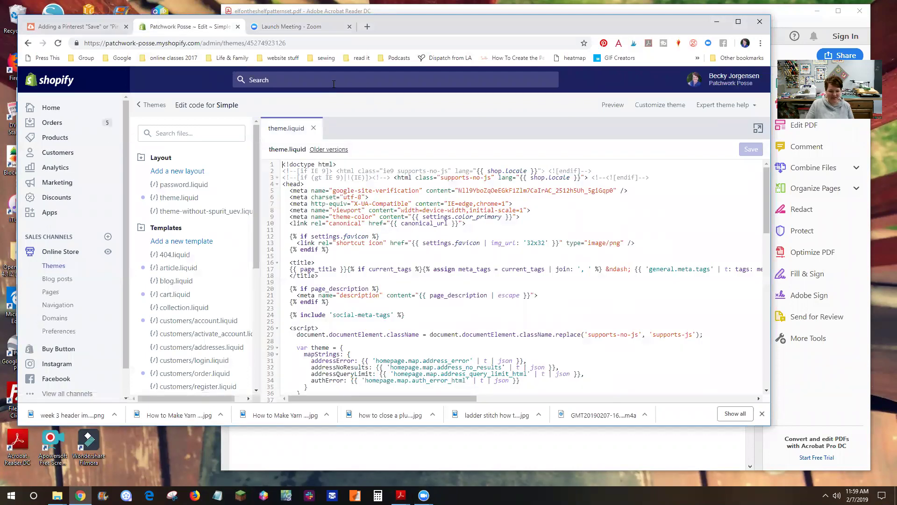
pyautogui.click(314, 129)
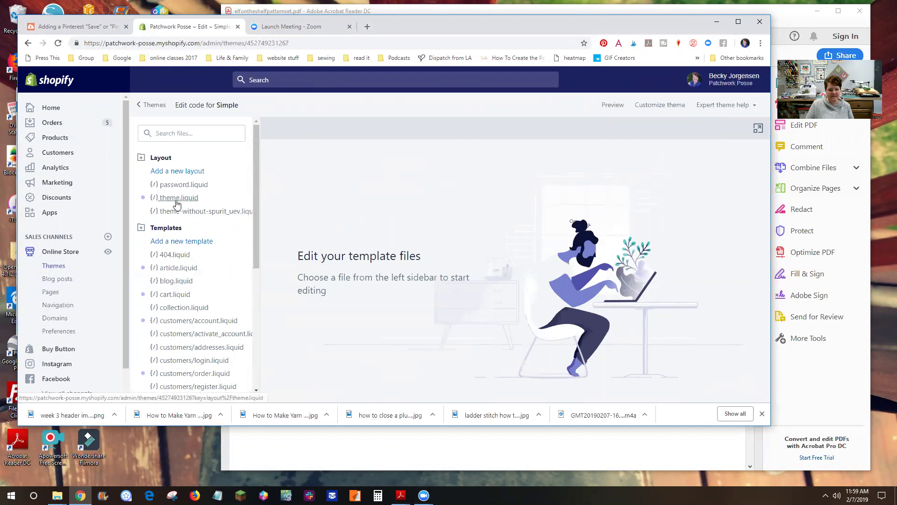
pyautogui.click(176, 198)
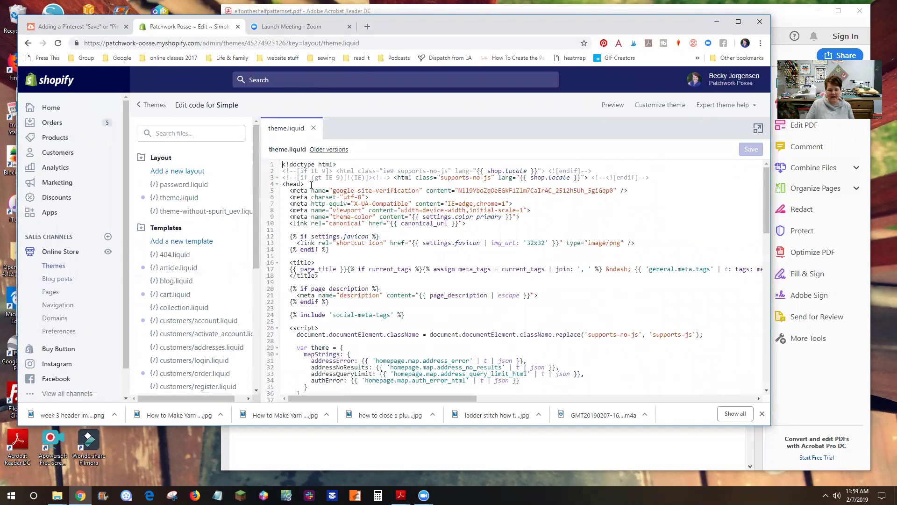
pyautogui.moveTo(311, 184); pyautogui.dragTo(283, 183)
pyautogui.scroll(-2, 309, 186)
pyautogui.scroll(-2, 310, 185)
pyautogui.scroll(-2, 309, 186)
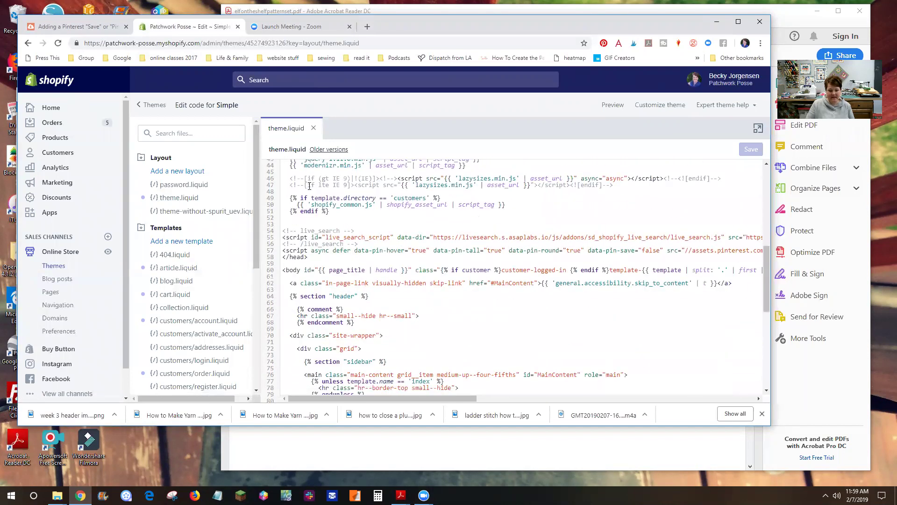
pyautogui.moveTo(308, 257); pyautogui.dragTo(282, 257)
pyautogui.scroll(3, 414, 217)
pyautogui.scroll(3, 415, 227)
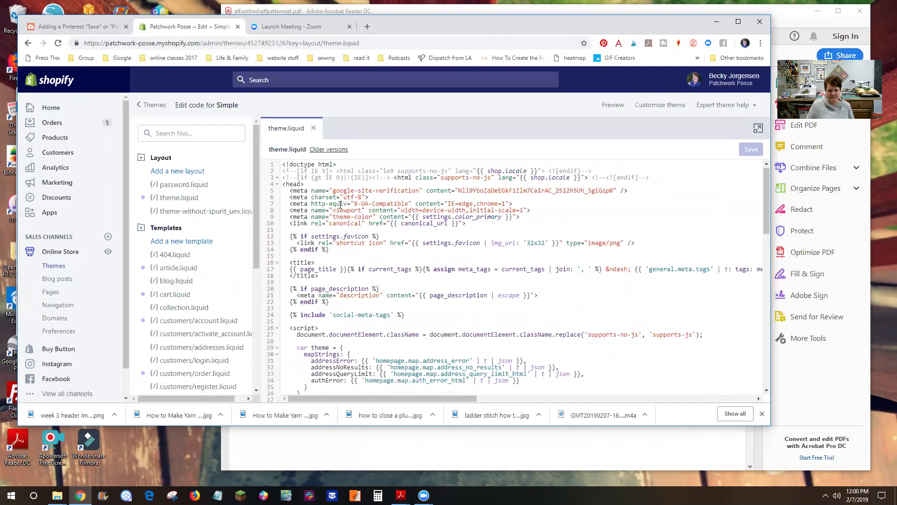
pyautogui.moveTo(306, 184); pyautogui.dragTo(283, 184)
pyautogui.scroll(-3, 336, 201)
pyautogui.scroll(-3, 351, 222)
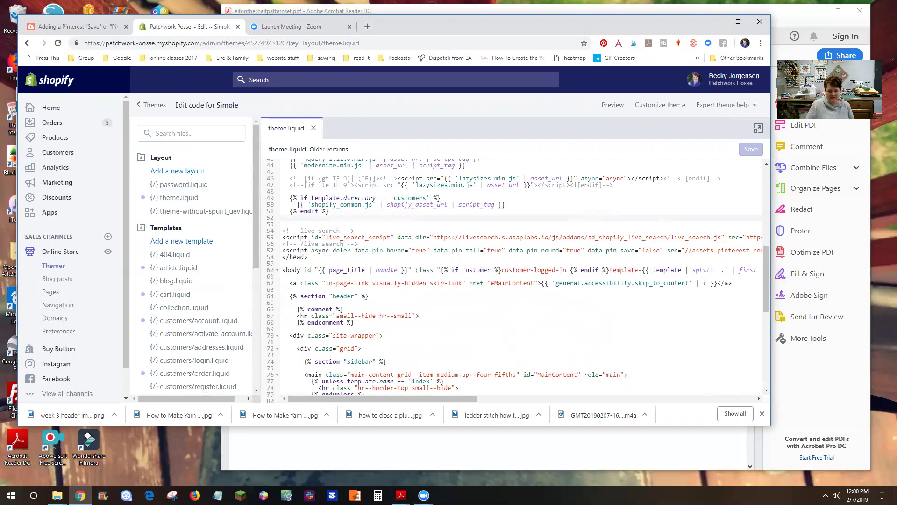
# Highlight the Pinterest script on line 57 of theme.liquid, then start a new browser tab
pyautogui.tripleClick(329, 252)
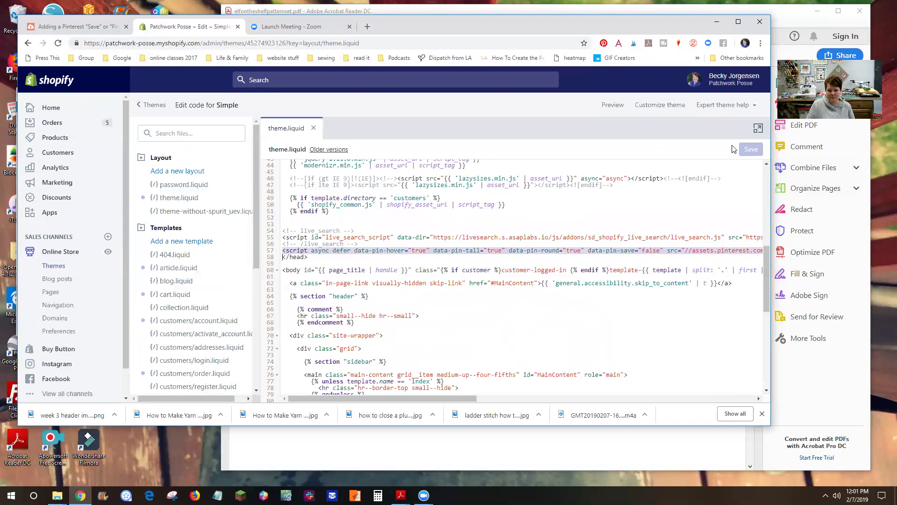
pyautogui.click(366, 28)
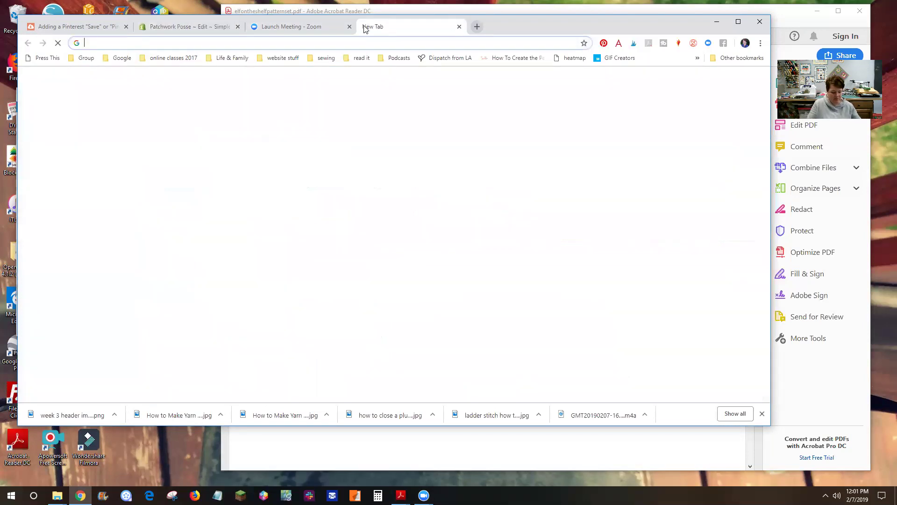
# Visit the live store's PLANNERS collection and test the Pinterest Save button on a planner image
pyautogui.write('shop')
pyautogui.press('Return')
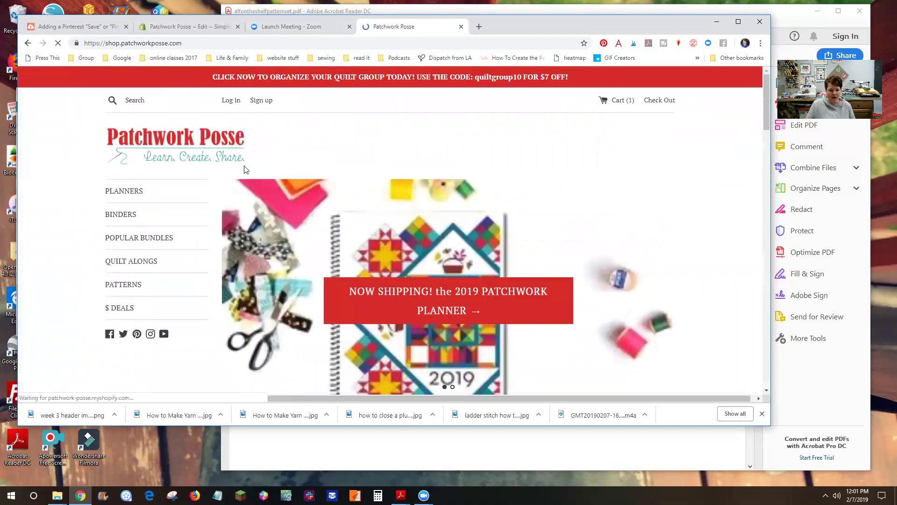
pyautogui.click(123, 192)
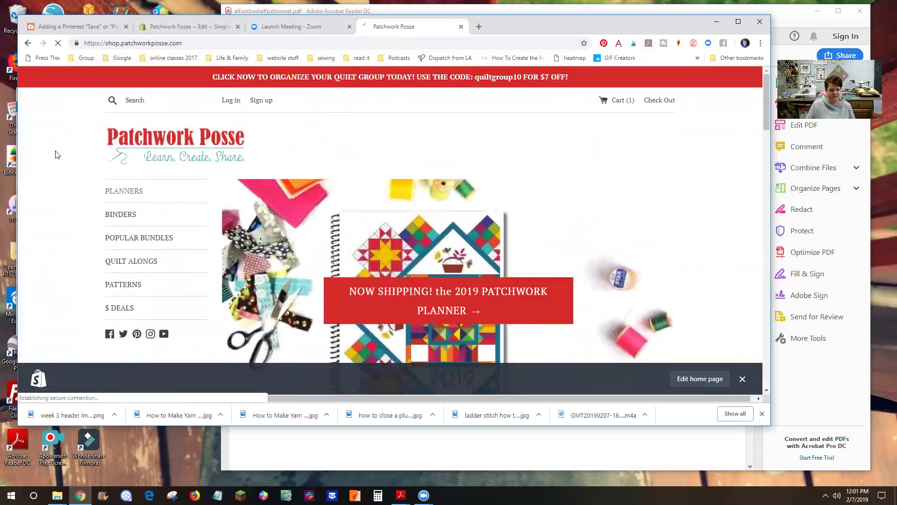
pyautogui.scroll(-2, 58, 176)
pyautogui.scroll(-2, 59, 177)
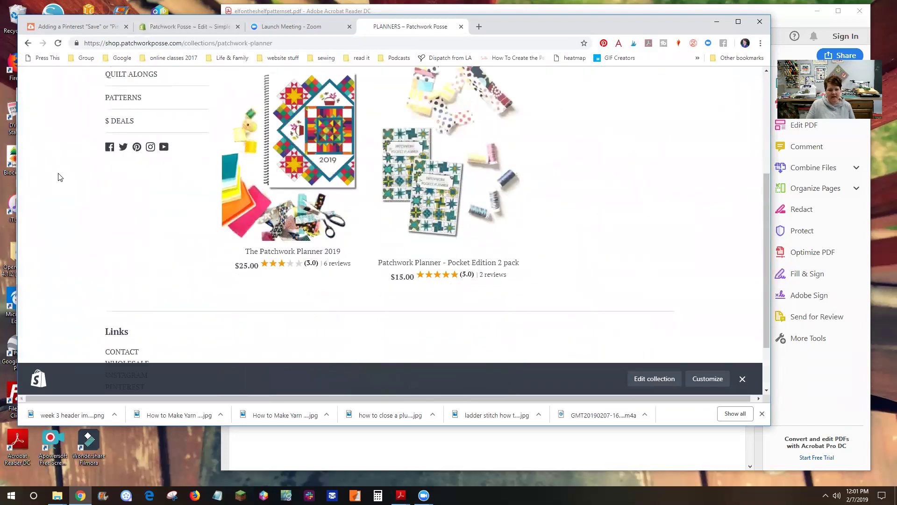
pyautogui.scroll(2, 243, 209)
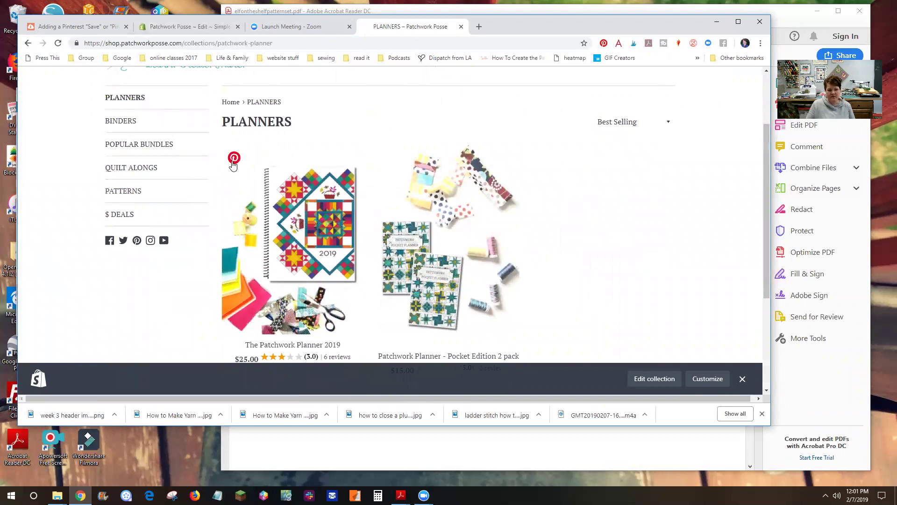
pyautogui.click(233, 161)
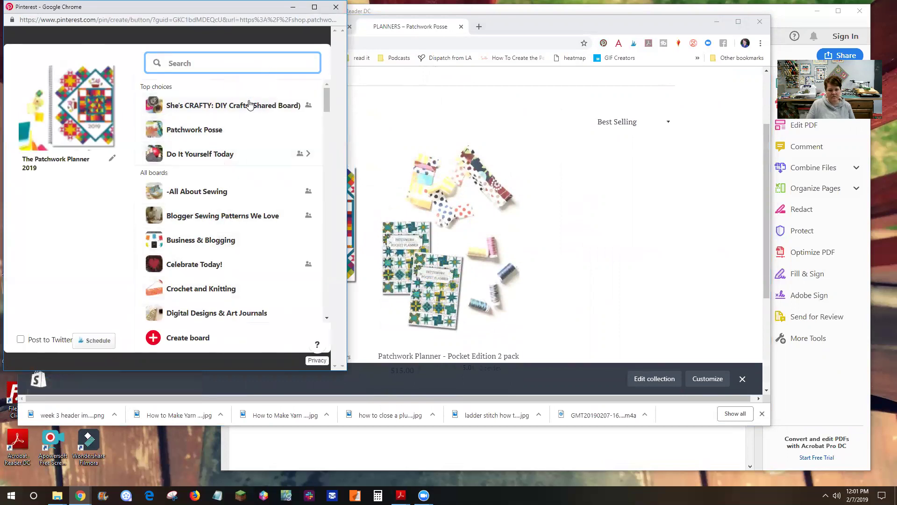
pyautogui.click(335, 6)
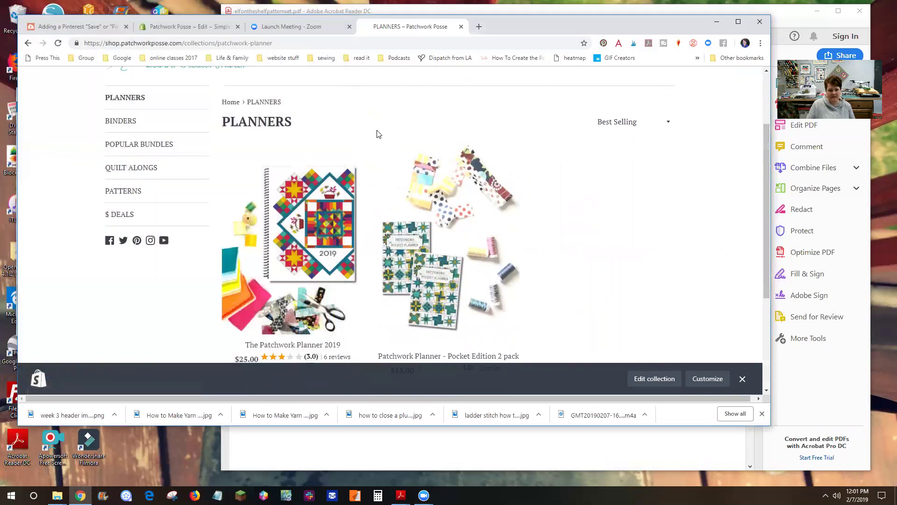
# View the Pin button on The Patchwork Planner 2019 product page, then return to the theme editor
pyautogui.click(302, 226)
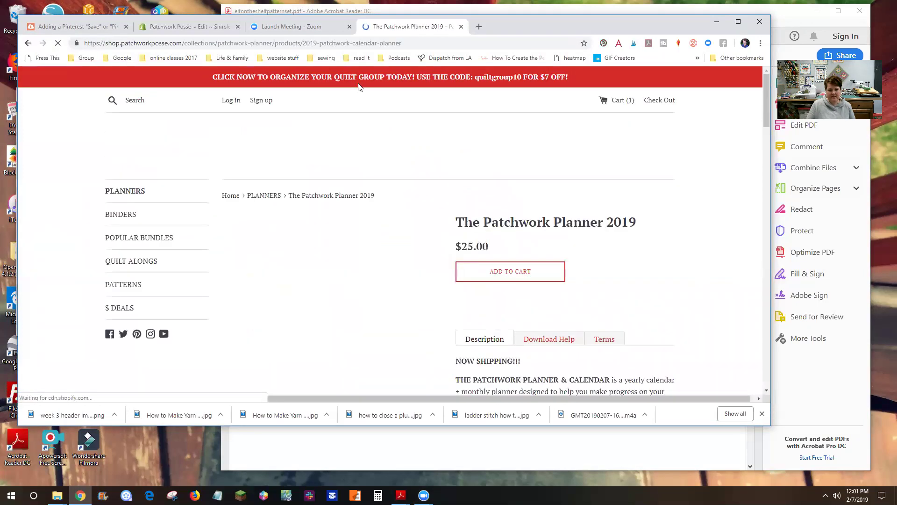
pyautogui.scroll(-2, 673, 177)
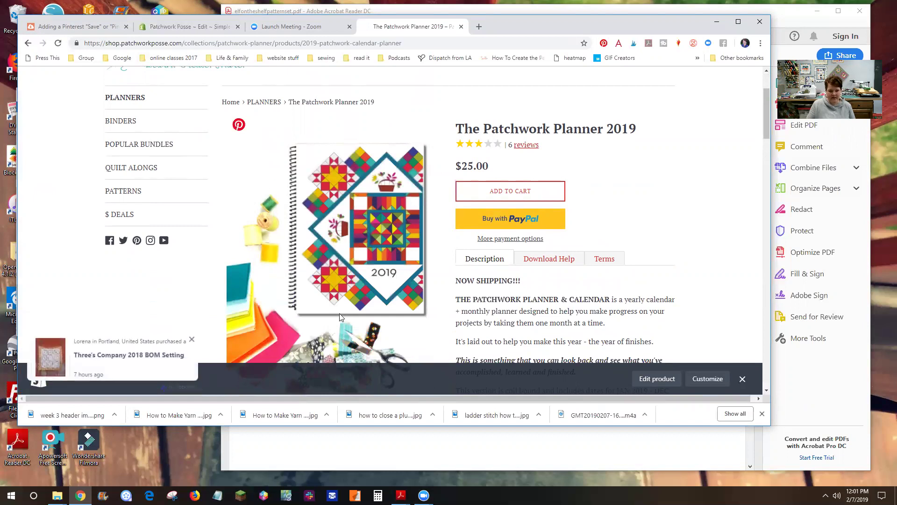
pyautogui.click(195, 29)
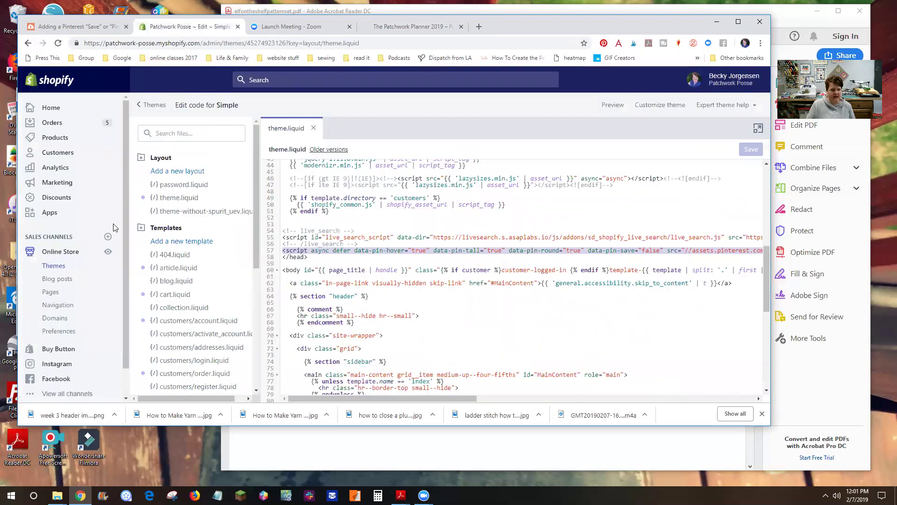
# Go to Online Store > Pages and open the hidden 'site codes and changes' page
pyautogui.click(54, 293)
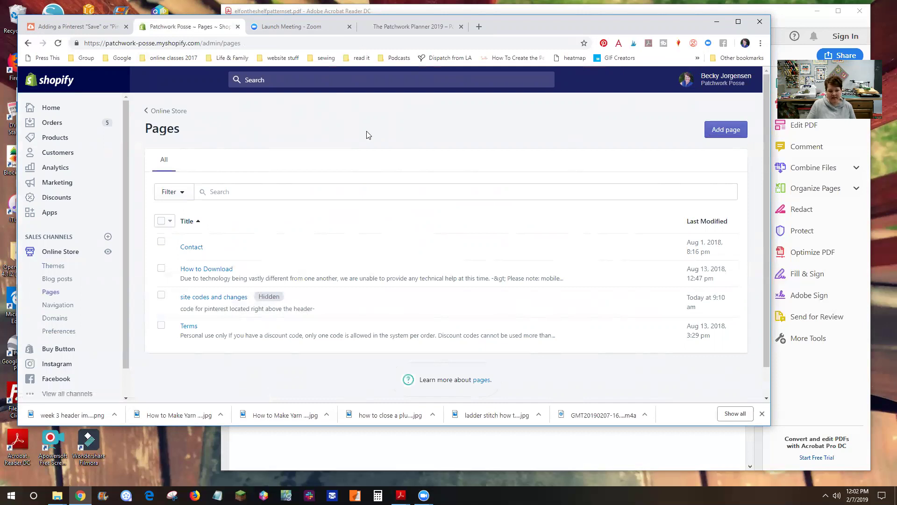
pyautogui.click(221, 298)
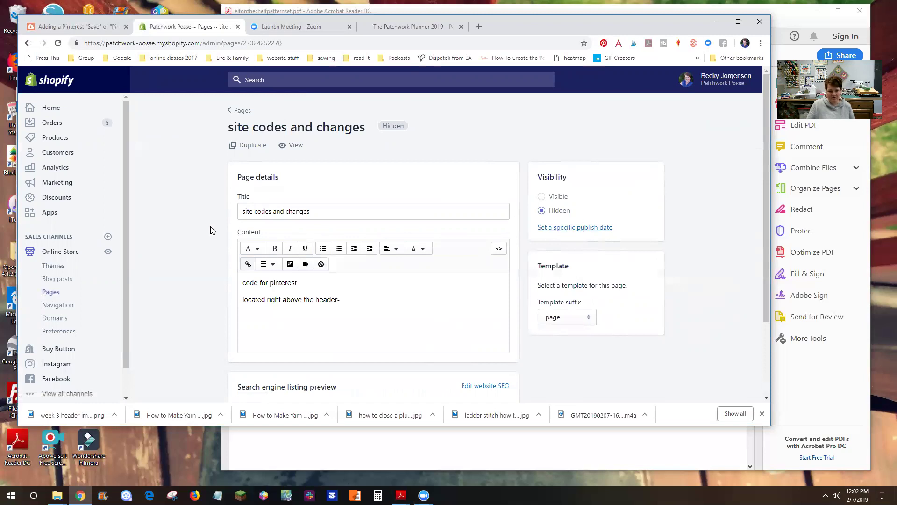
pyautogui.scroll(-2, 213, 230)
# Paste the Pinterest script on a new line below 'code for pinterest' in the page content
pyautogui.click(361, 206)
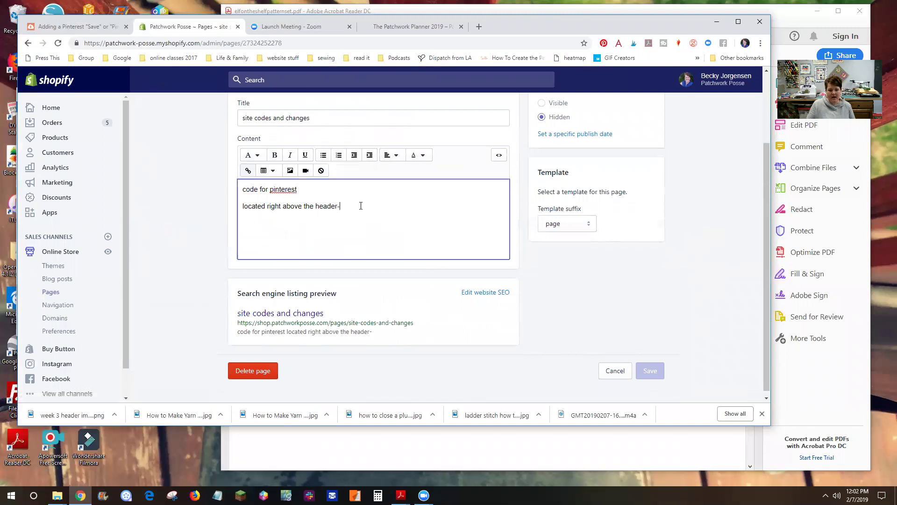
pyautogui.press('Return')
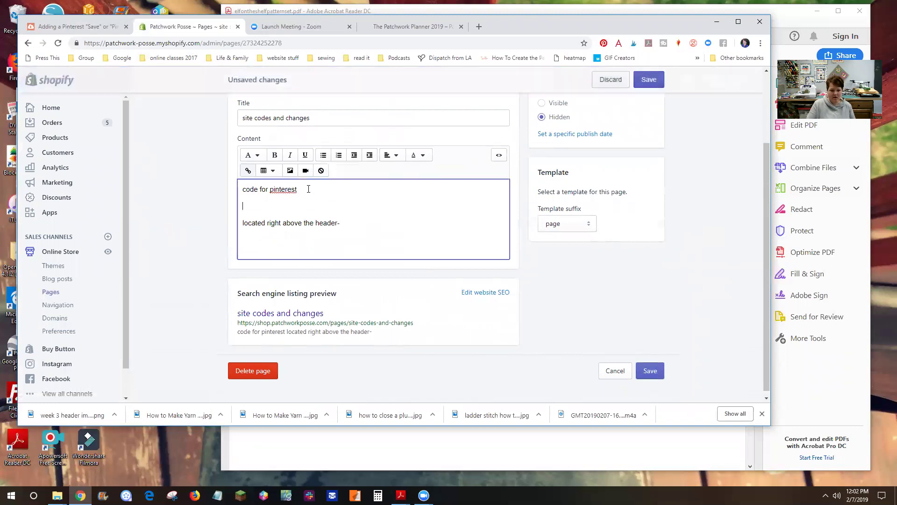
pyautogui.rightClick(255, 207)
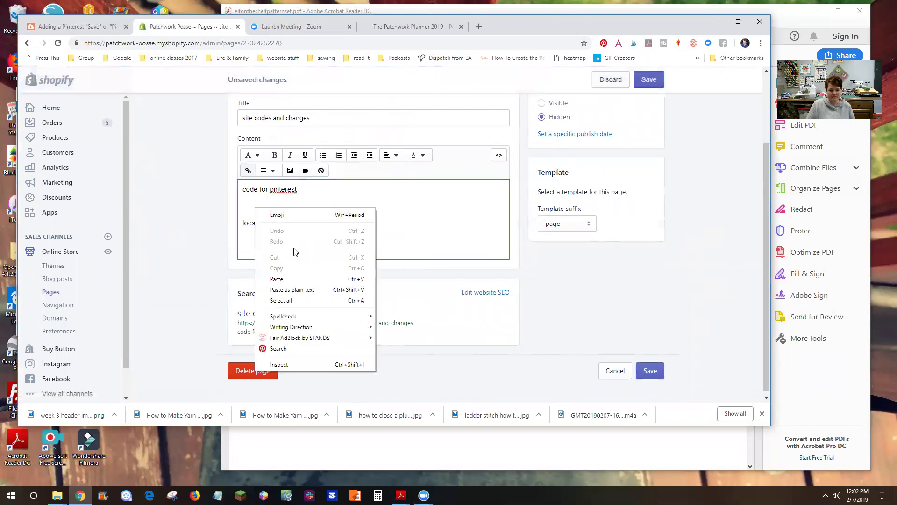
pyautogui.click(284, 278)
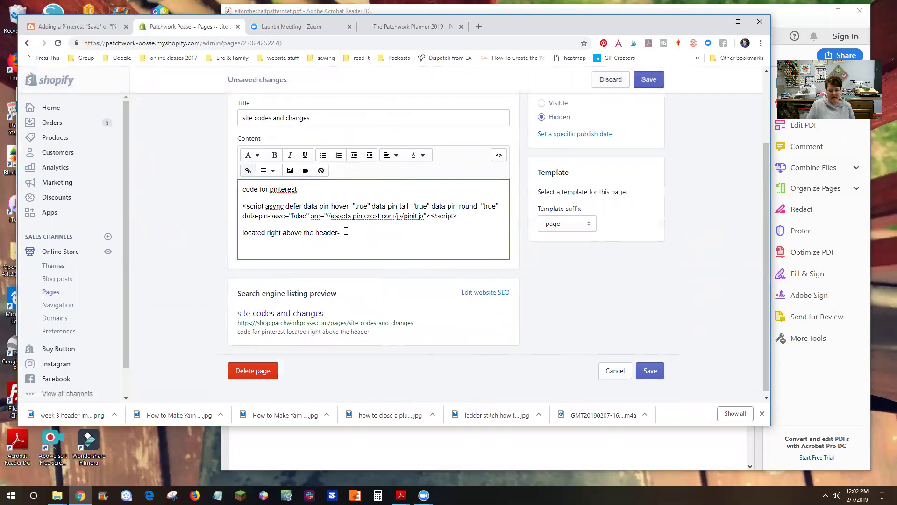
# Change 'header-' to 'head - line 54' in the location note and save the page
pyautogui.moveTo(340, 233); pyautogui.dragTo(319, 234)
pyautogui.press('BackSpace')
pyautogui.write('ead')
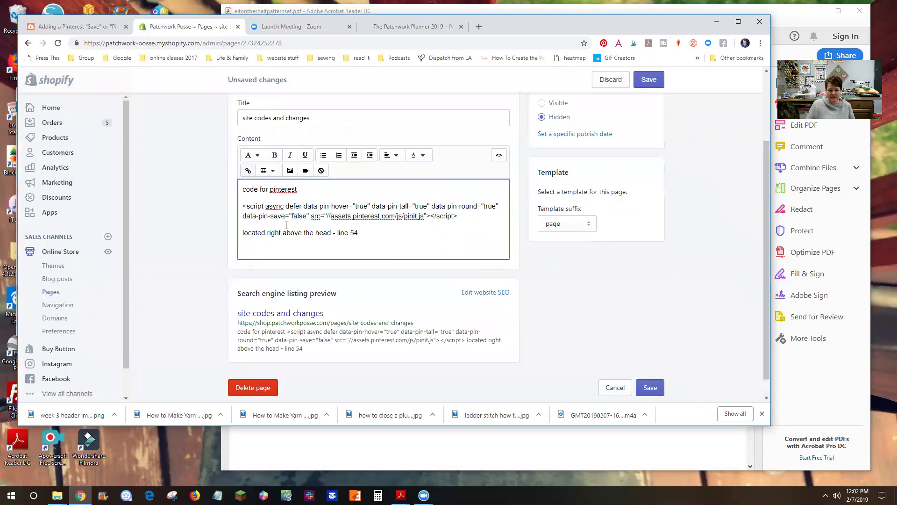
pyautogui.click(649, 79)
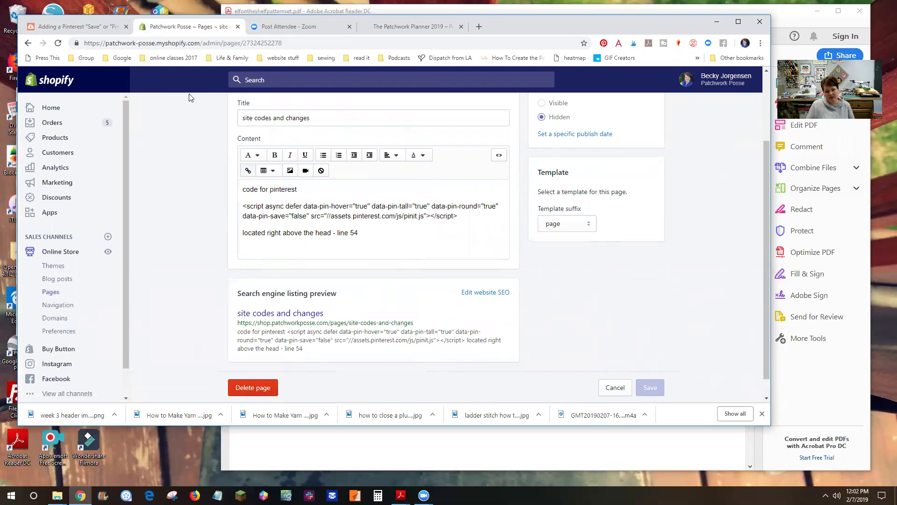
# Insert 'liquid.theme file' at the start of the location line
pyautogui.moveTo(360, 233); pyautogui.dragTo(221, 234)
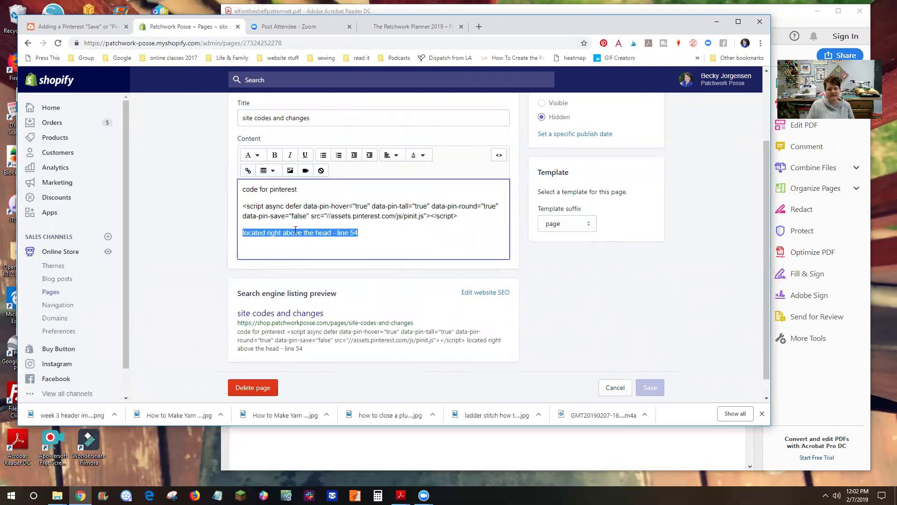
pyautogui.click(243, 233)
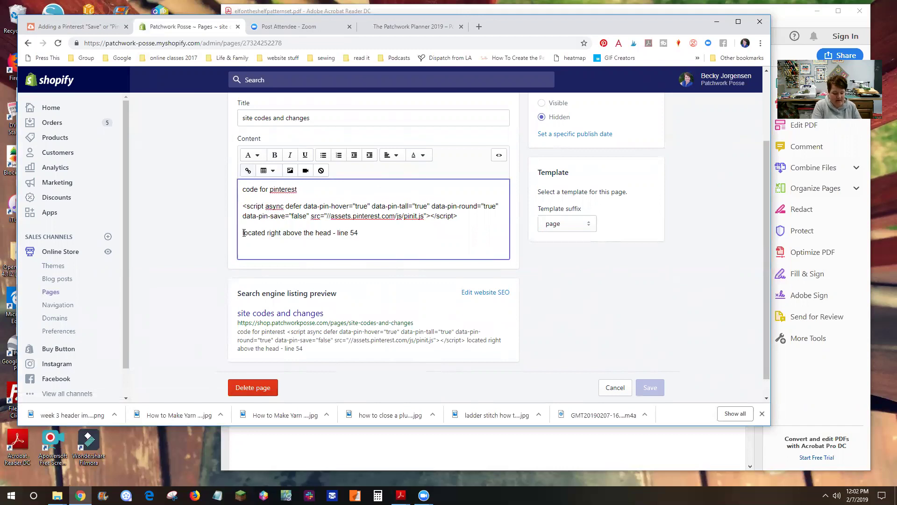
pyautogui.write('liqui')
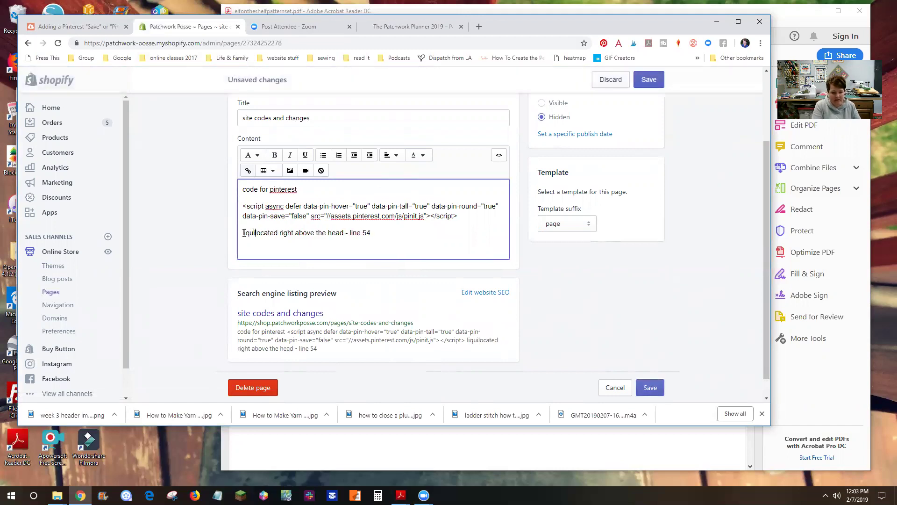
pyautogui.write('d.theme ')
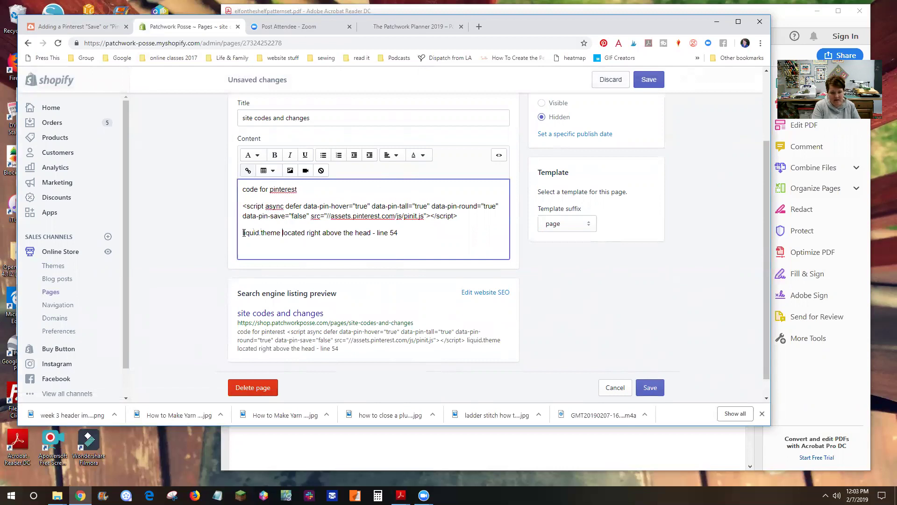
pyautogui.write('file')
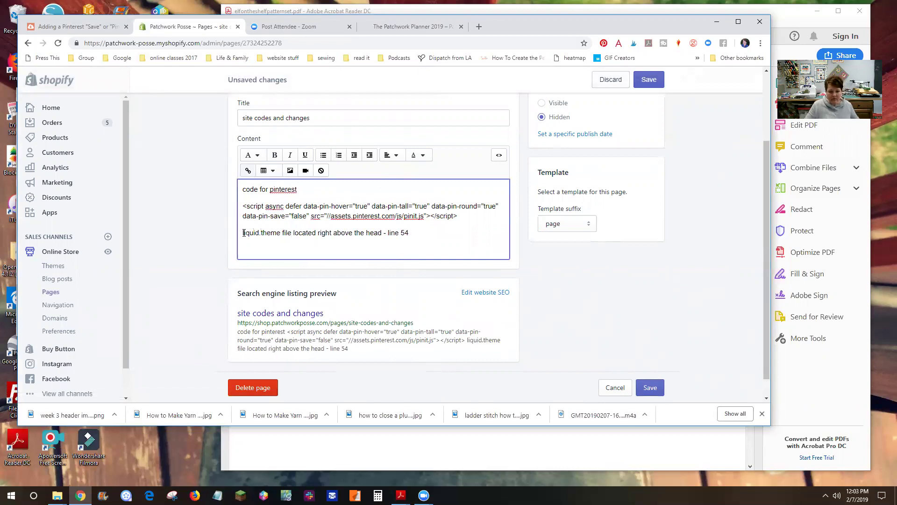
# Save the page with the note 'liquid.theme file located right above the head - line 54'
pyautogui.click(649, 80)
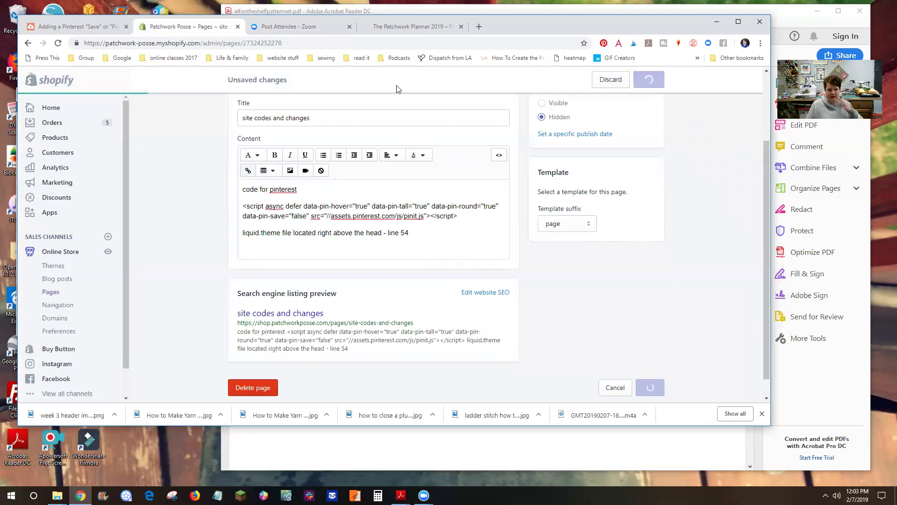